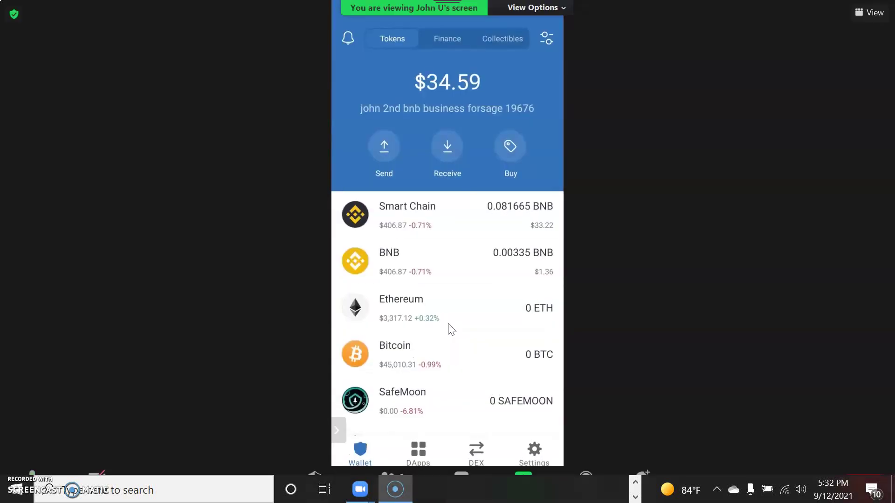
Refresh the Trust Wallet Tokens list to check the Smart Chain and BNB balances.
left_click(463, 376)
left_click(485, 389)
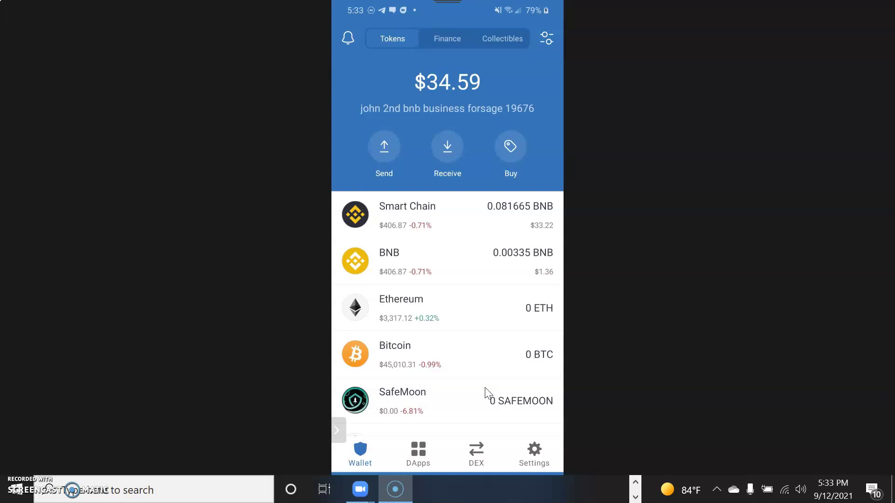
scroll(488, 393, "down", 3)
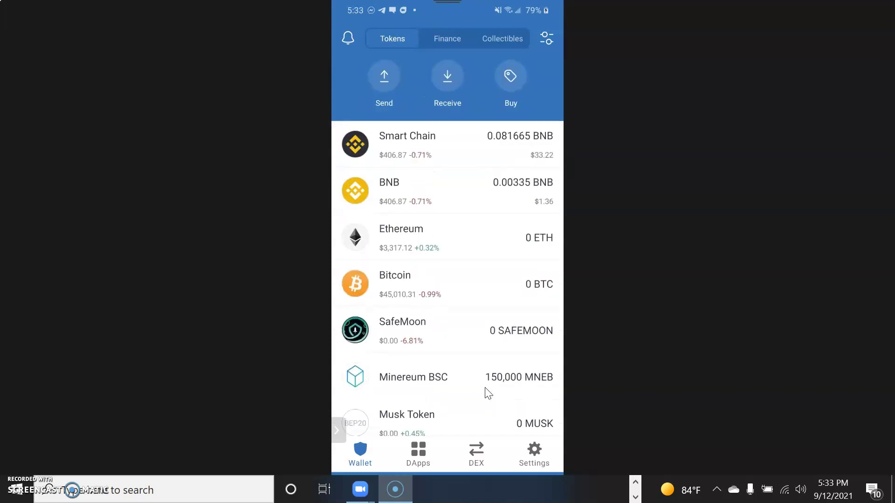
scroll(488, 392, "up", 3)
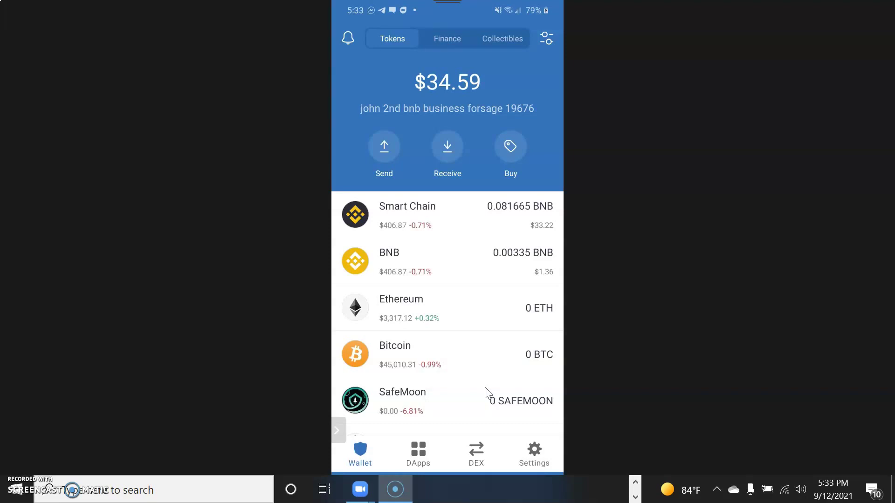
scroll(484, 393, "down", 2)
scroll(484, 392, "up", 2)
scroll(485, 393, "down", 2)
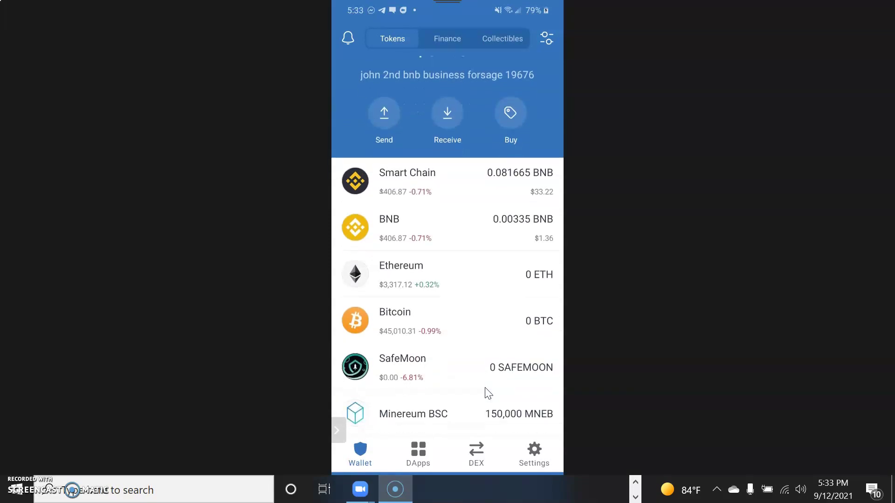
scroll(484, 392, "up", 2)
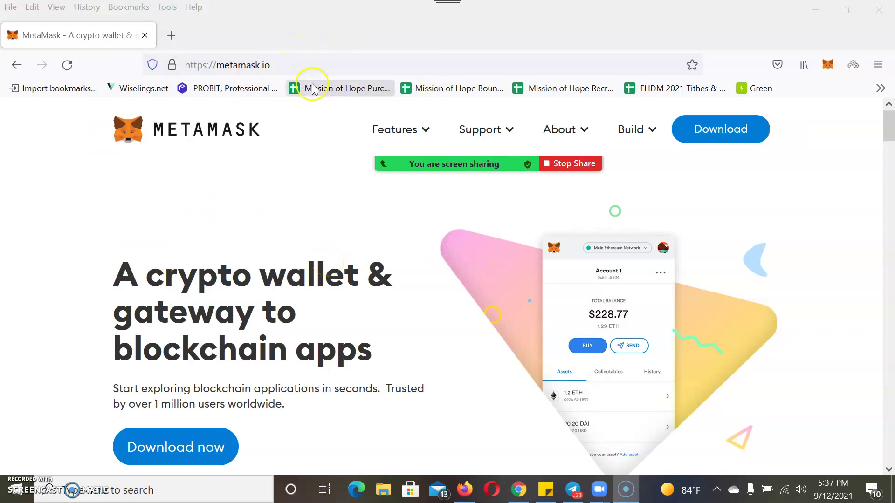
Go from the metamask.io homepage to the MetaMask download page.
left_click(281, 68)
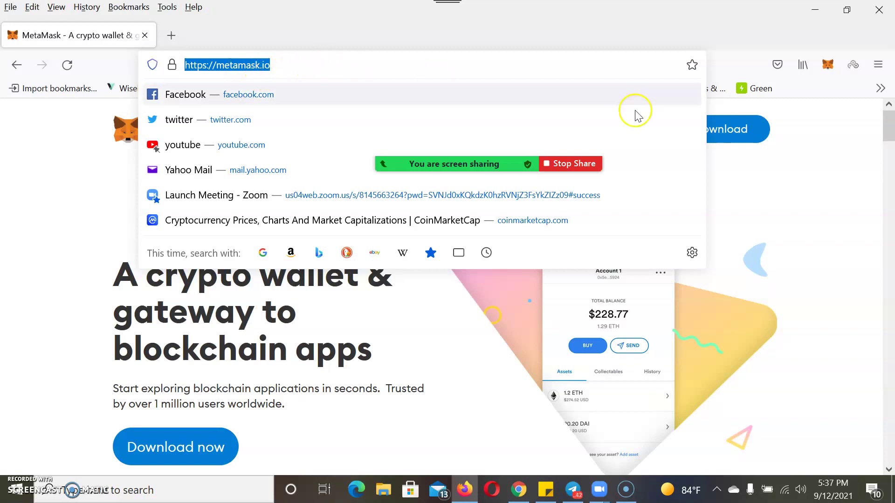
left_click(833, 189)
left_click(329, 64)
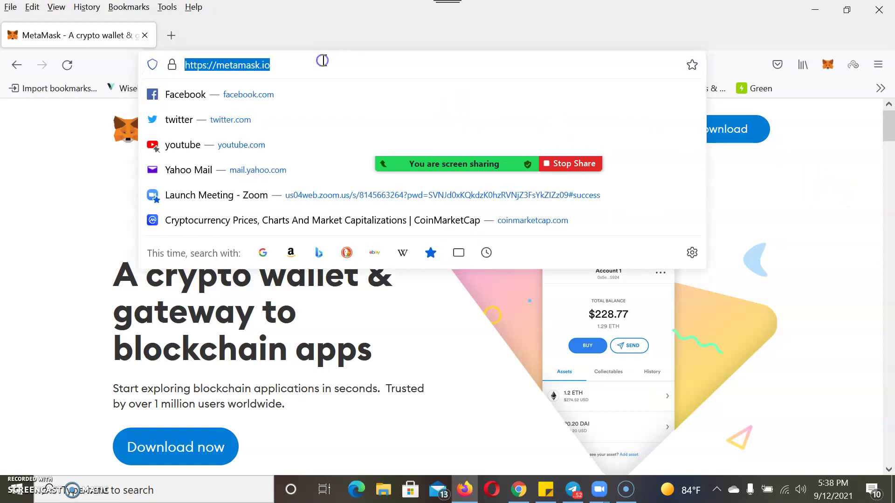
left_click(775, 178)
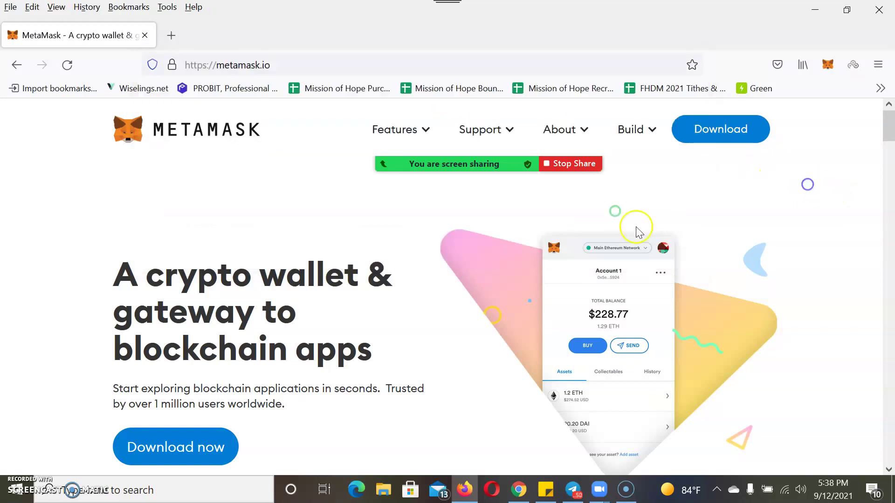
left_click(206, 451)
Scroll the download page and open MetaMask's Firefox add-on page in a new tab.
scroll(449, 348, "down", 8)
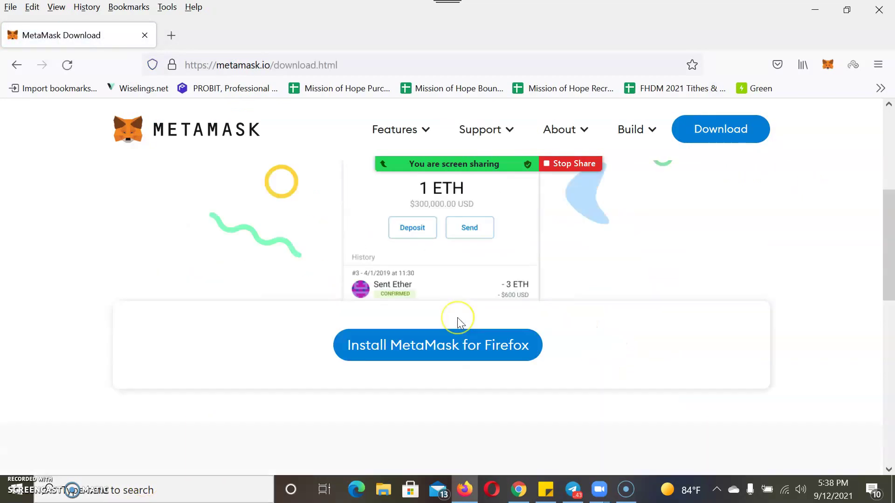
scroll(457, 318, "up", 3)
scroll(457, 317, "down", 3)
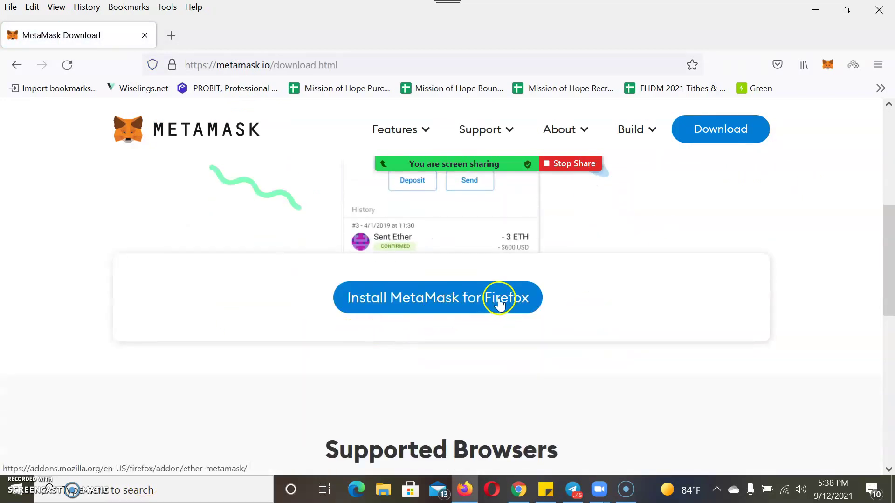
scroll(497, 300, "down", 2)
scroll(497, 299, "up", 3)
scroll(498, 300, "down", 3)
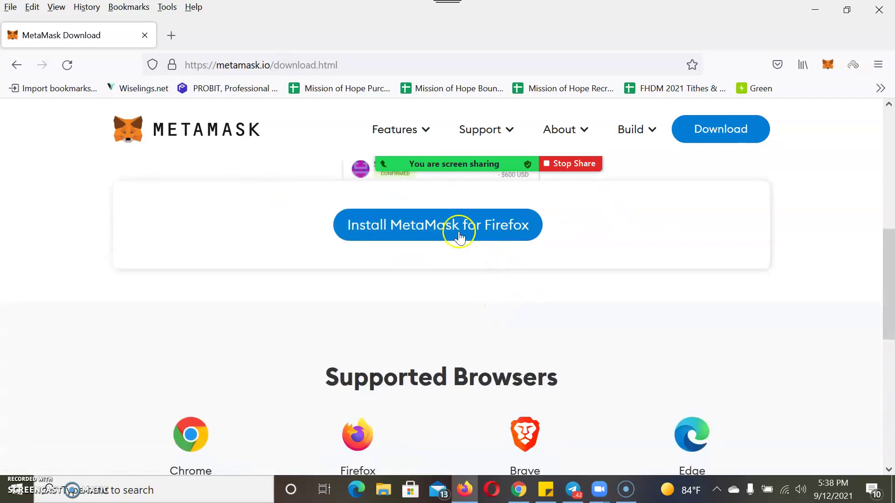
scroll(456, 256, "up", 3)
scroll(466, 289, "down", 6)
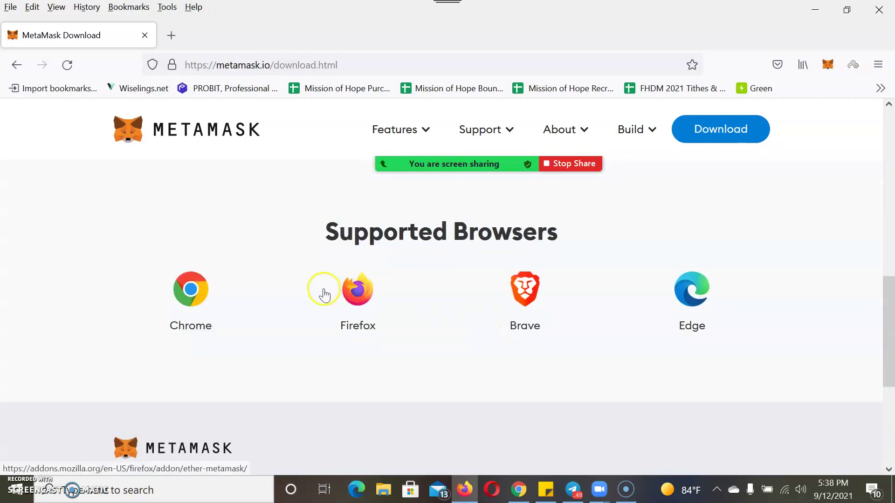
scroll(429, 302, "down", 1)
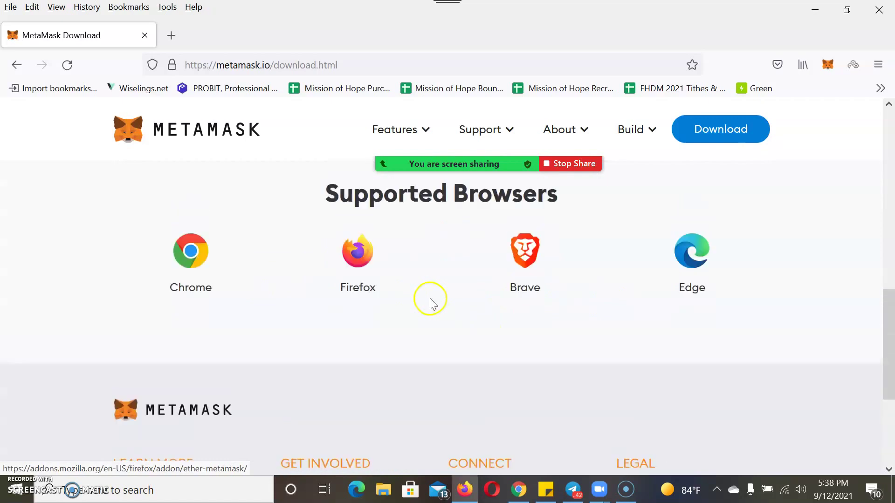
scroll(430, 299, "up", 6)
scroll(507, 373, "up", 4)
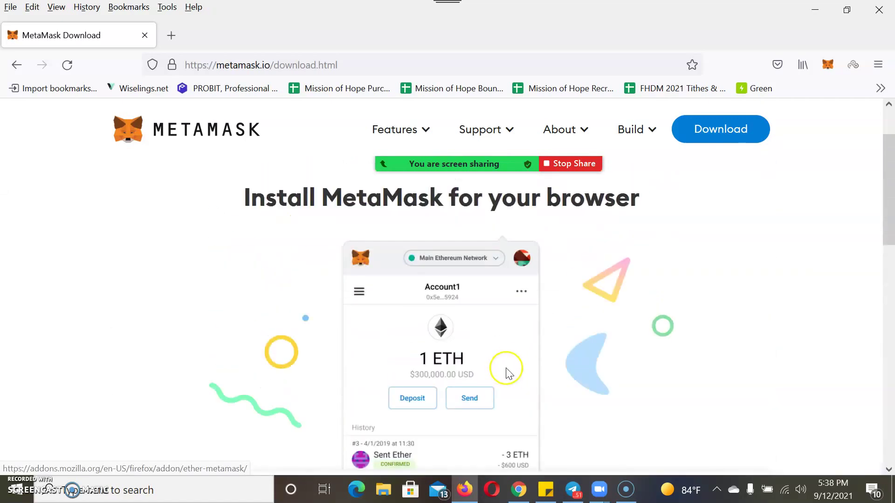
scroll(515, 363, "down", 7)
scroll(515, 365, "up", 5)
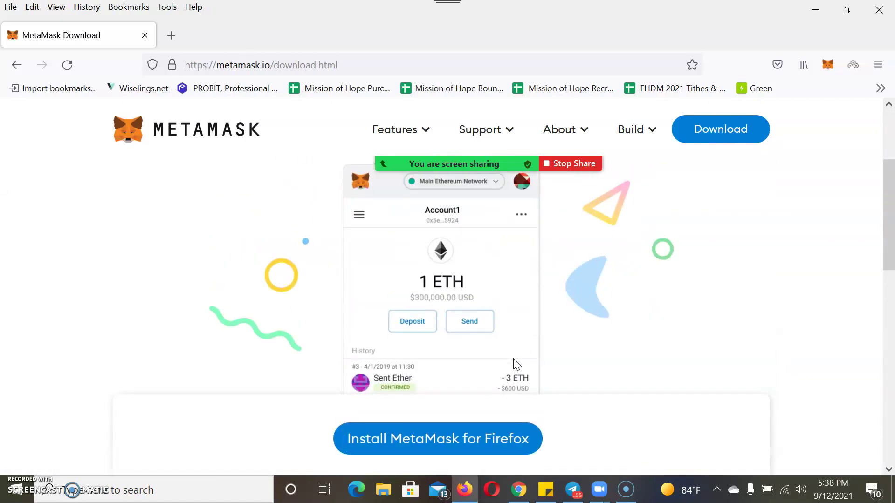
scroll(515, 365, "down", 4)
left_click(471, 307)
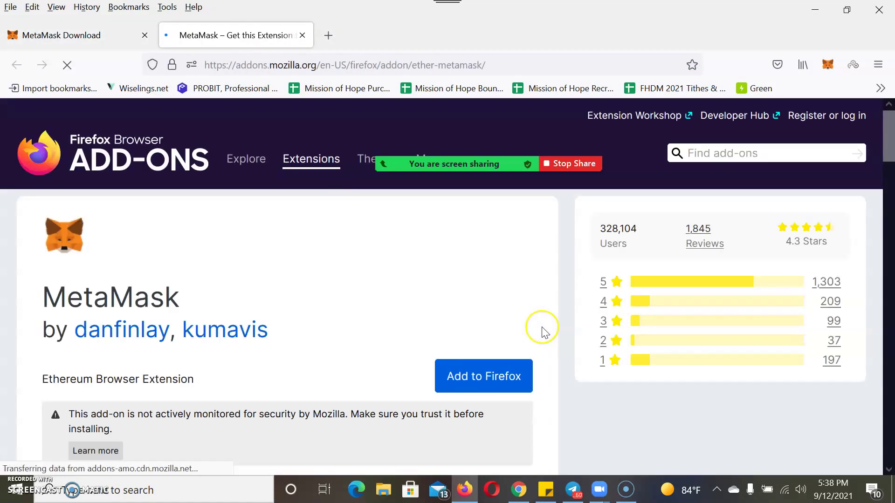
Add the MetaMask extension to Firefox and accept the install prompt.
scroll(354, 338, "down", 2)
scroll(323, 335, "up", 2)
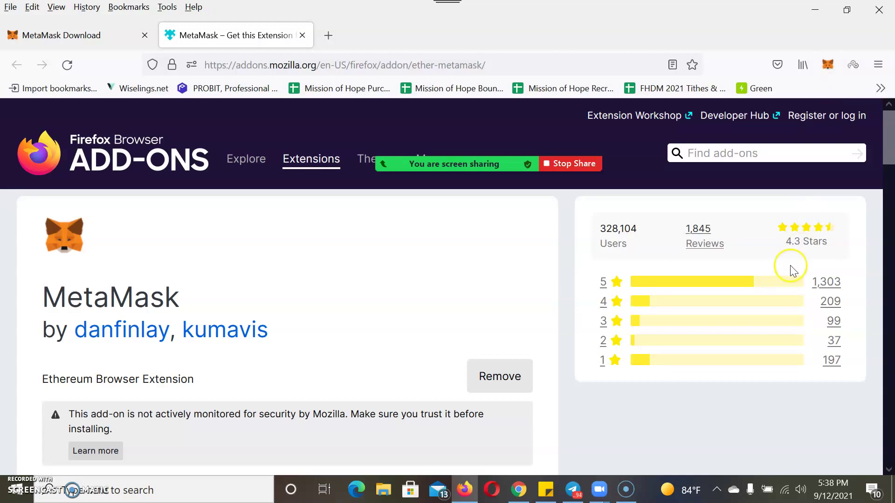
mouse_move(443, 114)
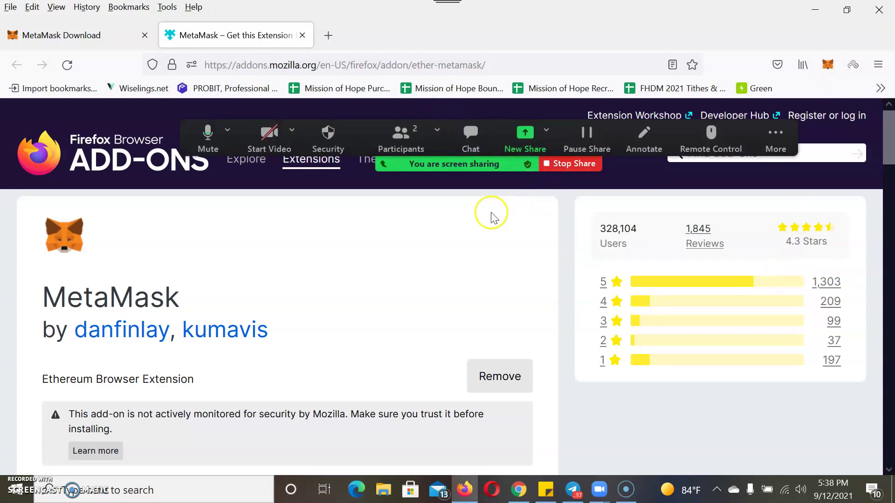
mouse_move(531, 145)
left_mouse_down()
mouse_move(529, 101)
mouse_move(518, 135)
left_mouse_up()
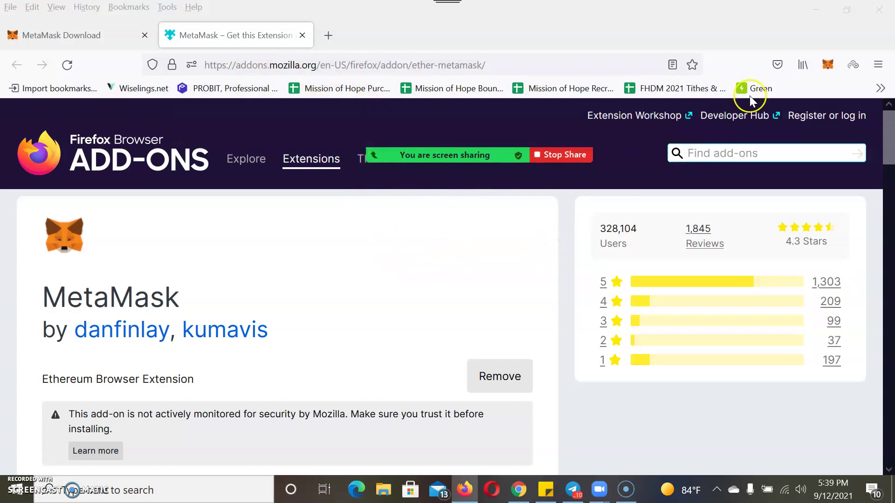
Import the wallet in MetaMask by pasting the secret recovery phrase and setting a new password.
left_click(827, 66)
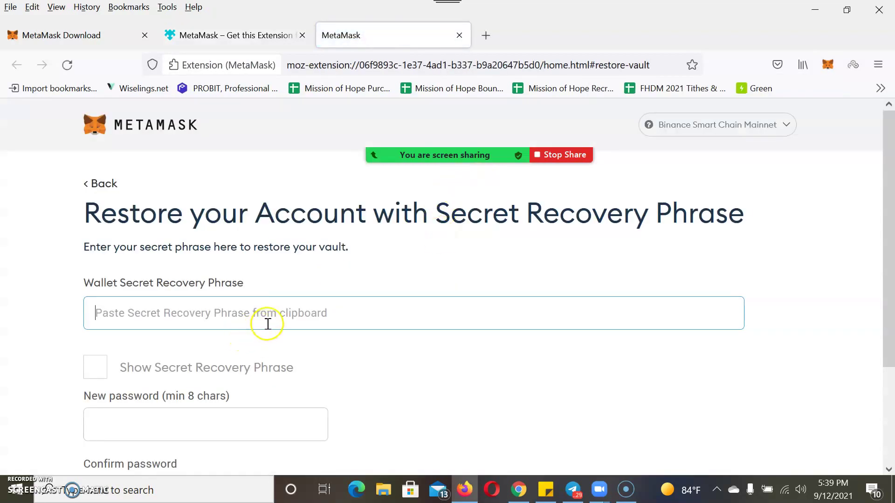
left_click(271, 320)
mouse_move(233, 321)
left_mouse_down()
mouse_move(202, 309)
mouse_move(187, 315)
left_mouse_up()
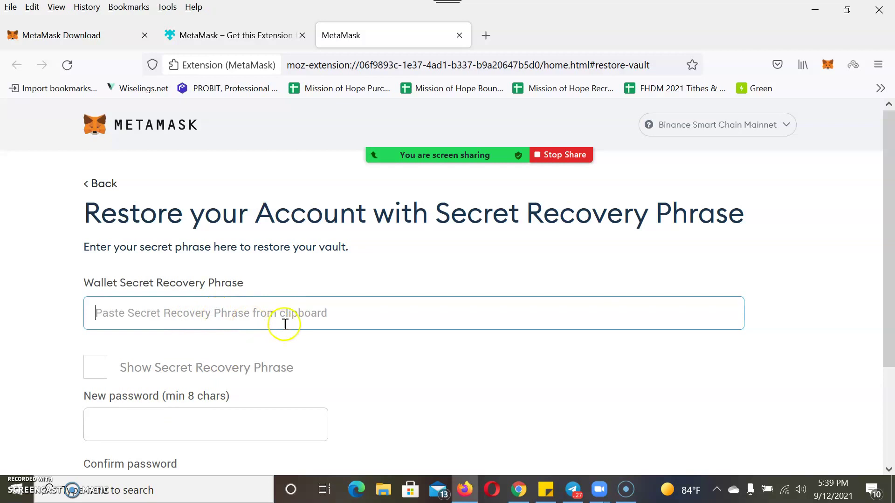
scroll(126, 419, "down", 2)
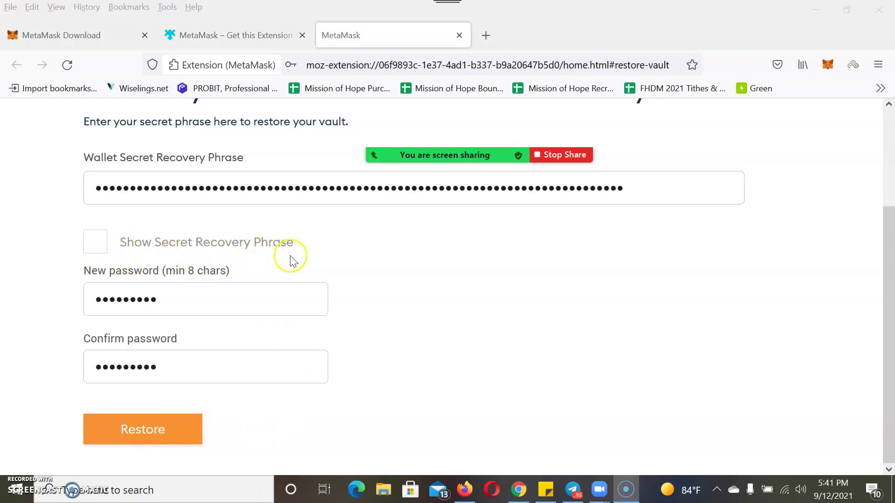
Restore the wallet and view Account 1 with 0.0817 BNB on Binance Smart Chain Mainnet.
left_click(179, 433)
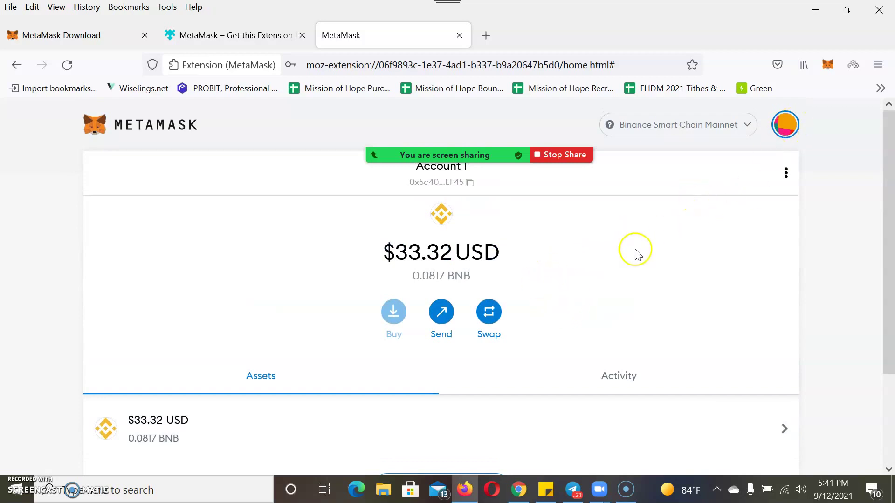
scroll(634, 249, "down", 4)
scroll(634, 250, "up", 4)
mouse_move(501, 147)
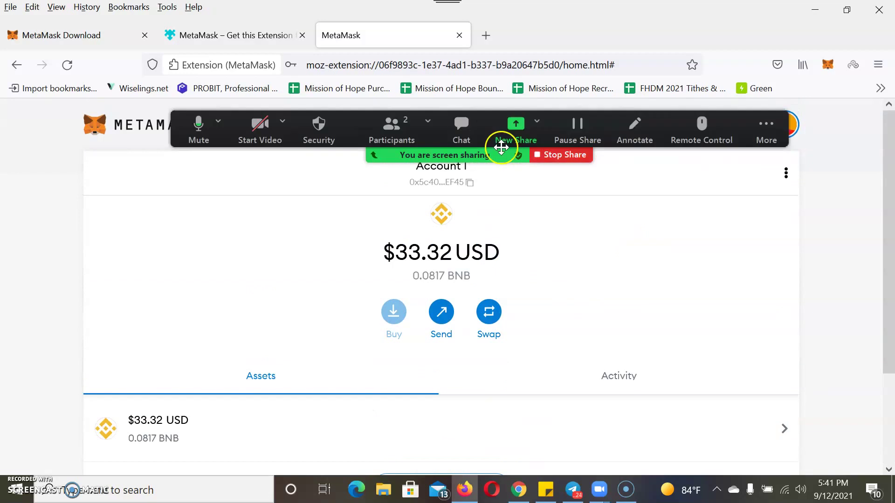
left_click_drag(471, 154, 468, 135)
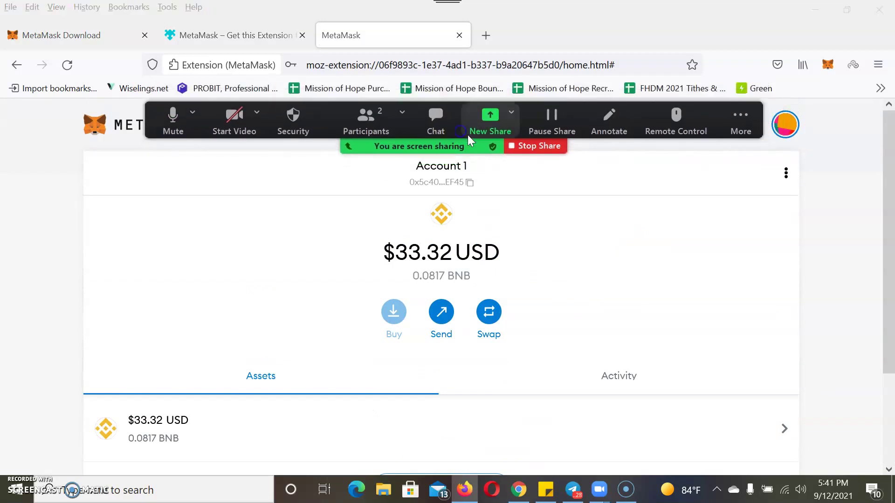
left_click(831, 71)
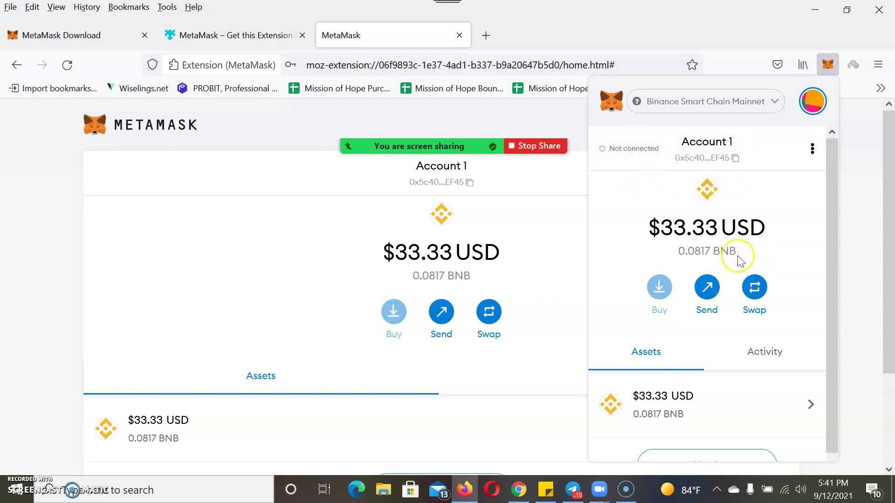
Highlight the $33.33 USD (0.0817 BNB) balance in the MetaMask popup.
scroll(729, 294, "down", 1)
scroll(729, 294, "up", 1)
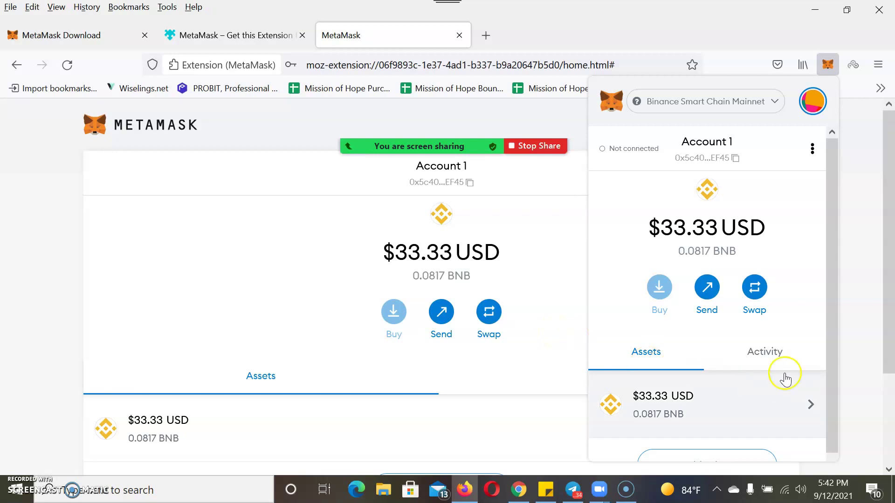
left_click_drag(673, 249, 749, 252)
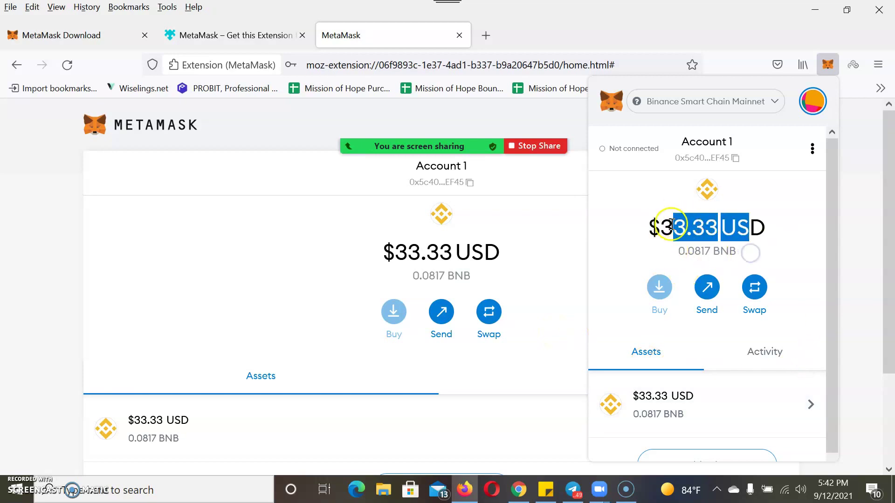
left_click_drag(660, 227, 750, 239)
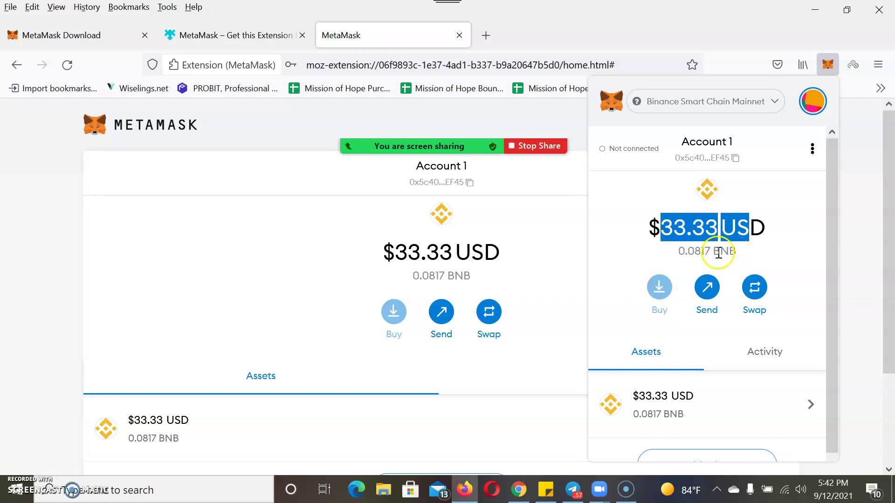
left_click_drag(661, 227, 741, 237)
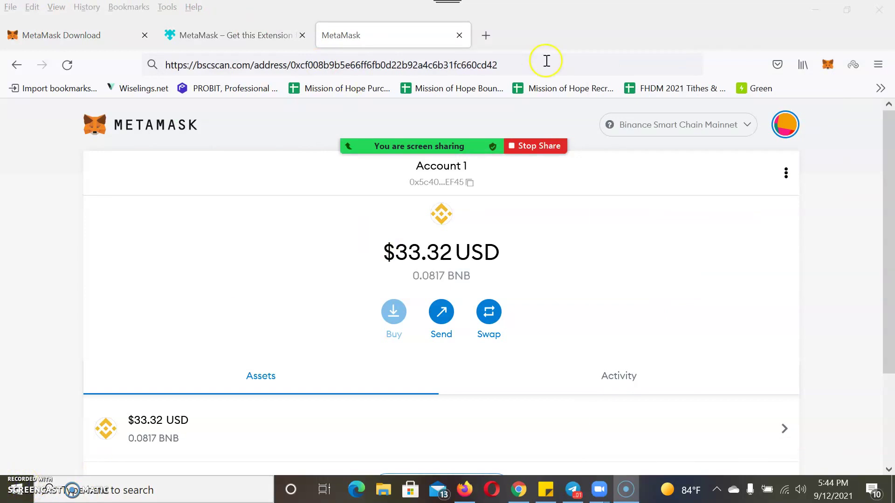
left_click(538, 61)
left_click_drag(485, 68, 297, 68)
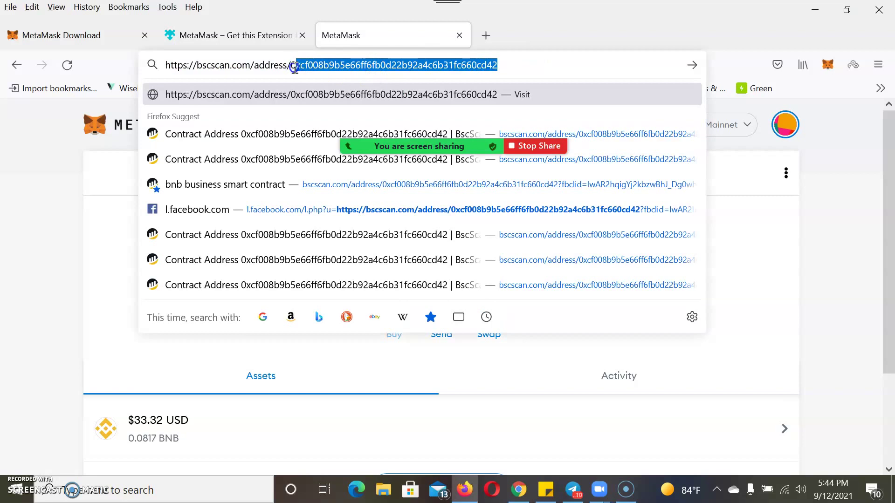
left_click(514, 63)
left_click_drag(523, 61, 148, 62)
left_click(550, 63)
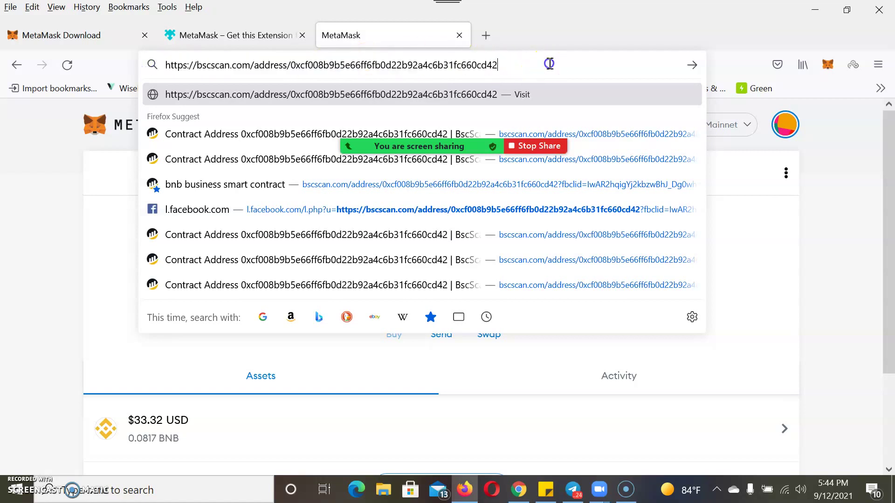
left_click(527, 62)
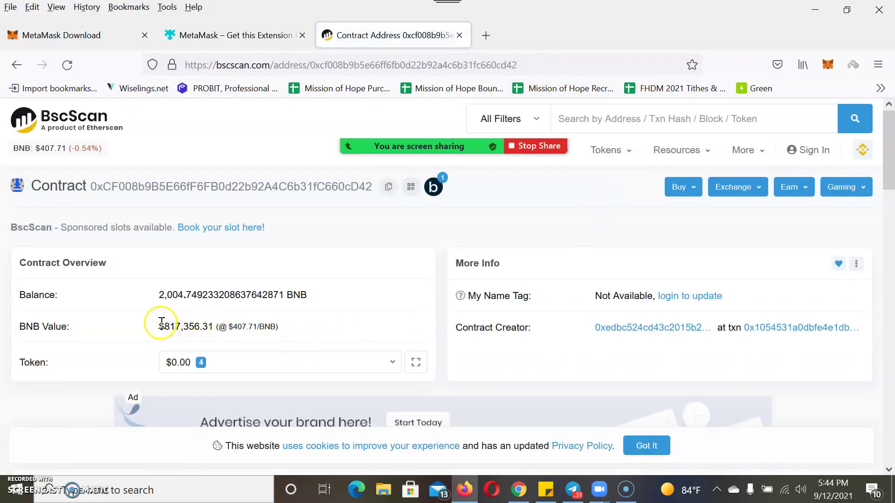
Highlight the contract's $817,356.31 BNB value and briefly check the MetaMask wallet.
left_click_drag(161, 321, 319, 328)
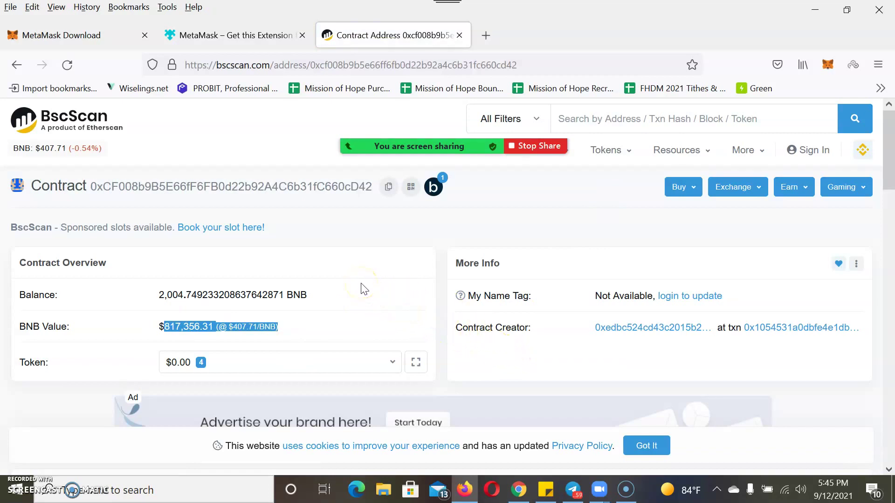
scroll(363, 289, "down", 3)
scroll(362, 289, "up", 3)
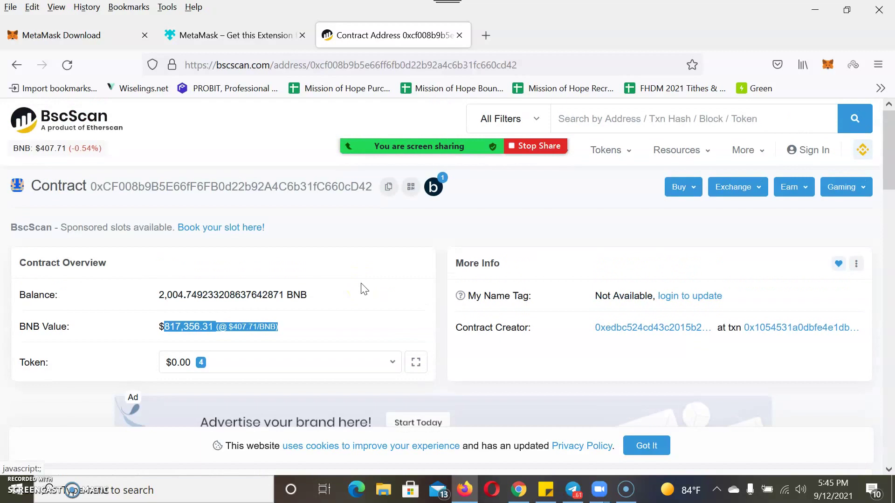
left_click(827, 73)
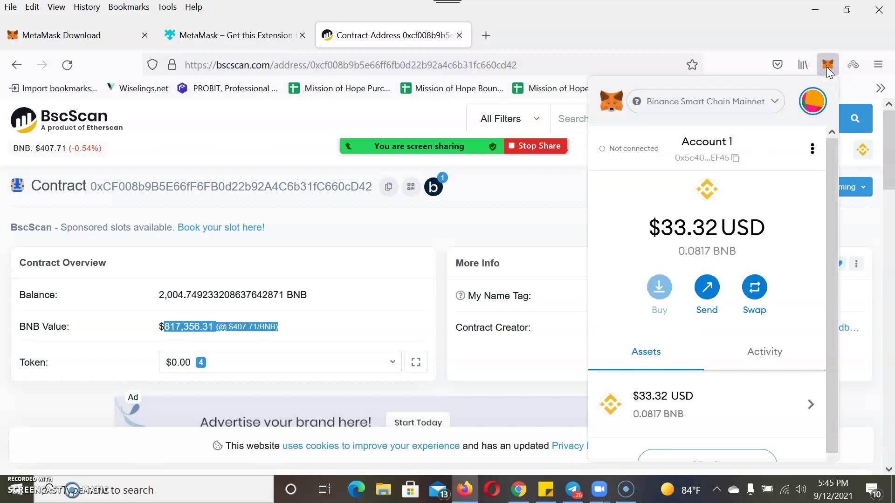
left_click(651, 142)
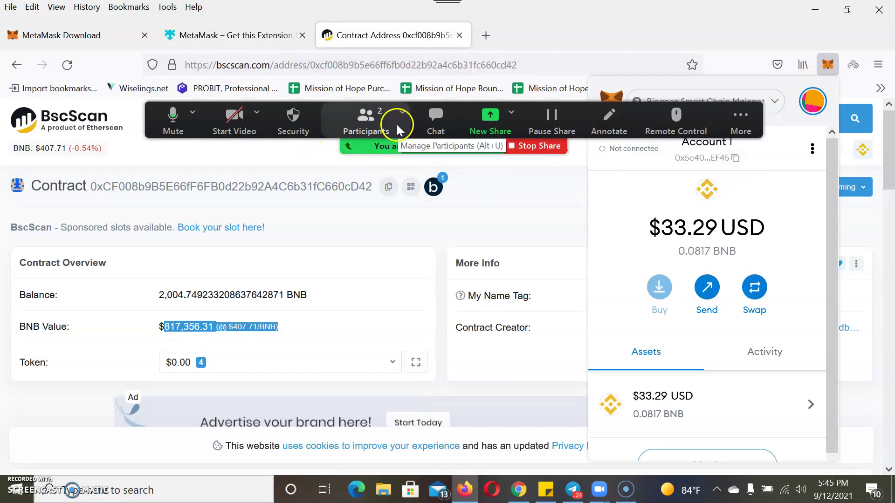
left_click_drag(396, 124, 341, 66)
scroll(266, 250, "down", 5)
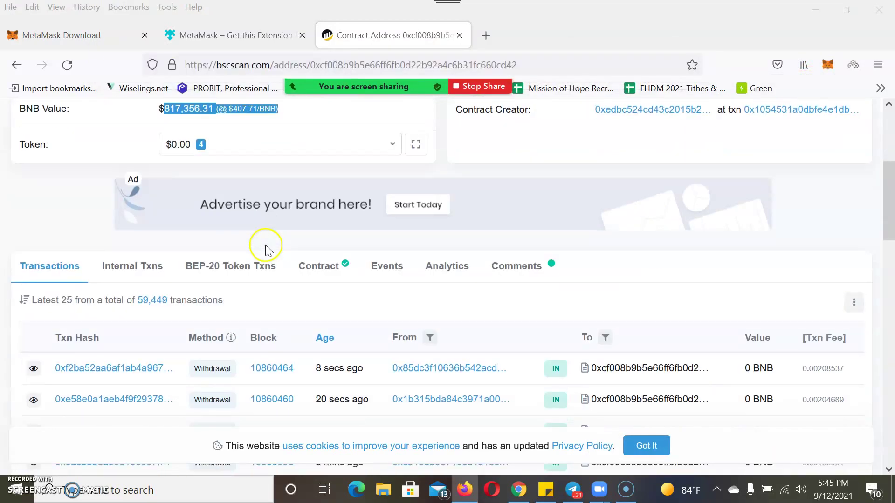
Review the contract's recent Withdrawal transactions, then open its Contract code tab.
left_click(328, 195)
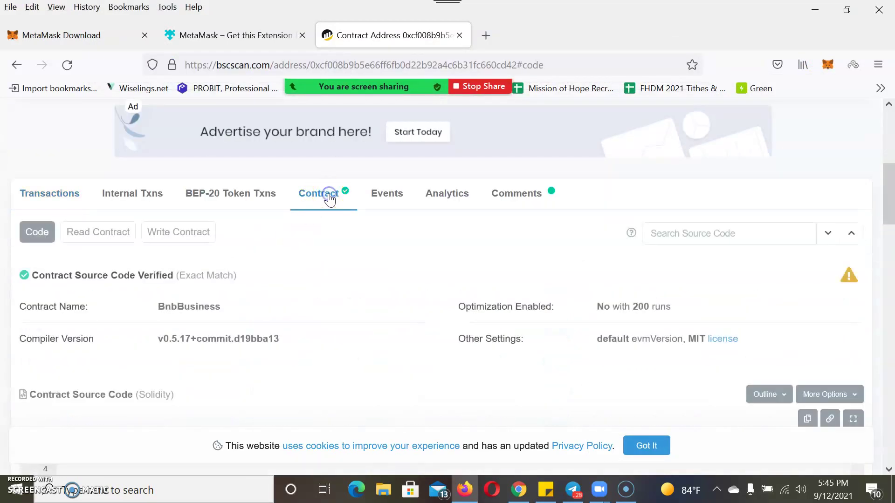
left_click(56, 198)
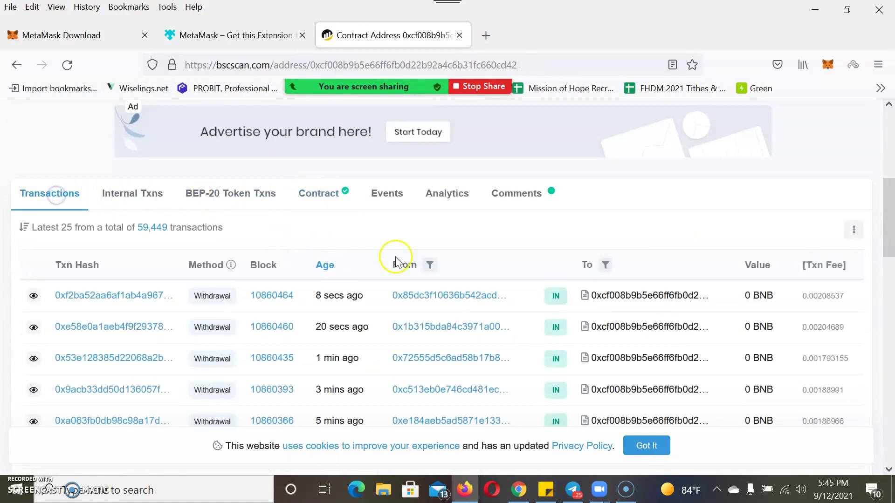
scroll(399, 255, "down", 3)
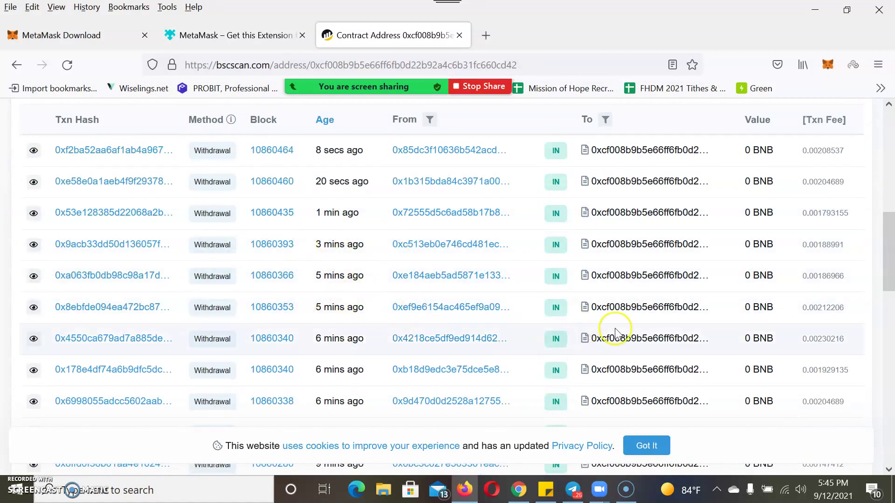
scroll(629, 331, "down", 2)
scroll(368, 340, "down", 5)
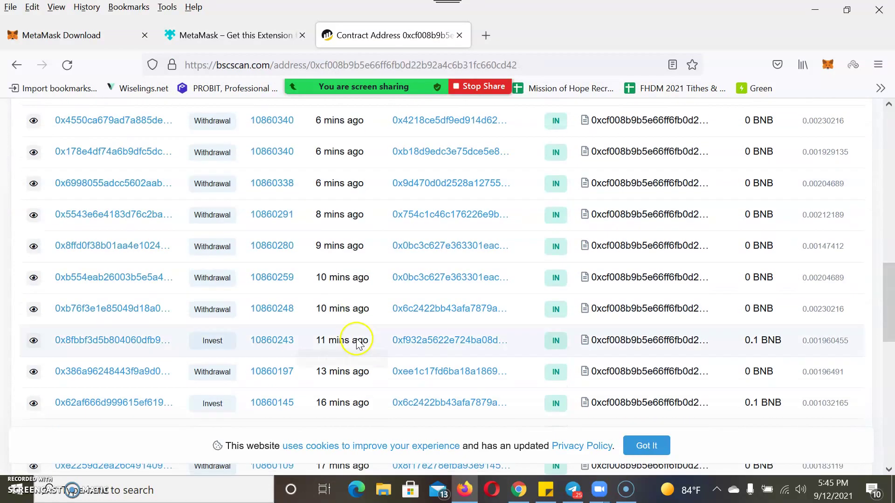
scroll(359, 339, "up", 12)
scroll(358, 336, "down", 5)
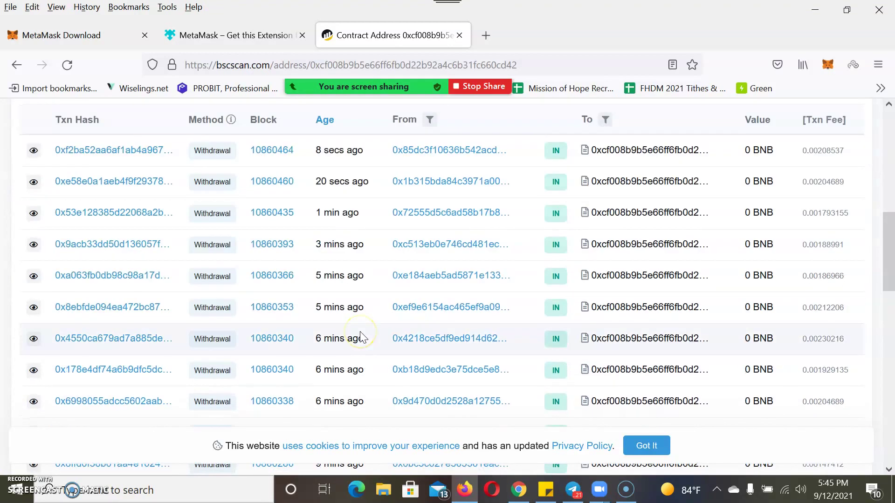
scroll(360, 333, "down", 4)
scroll(362, 335, "up", 9)
scroll(362, 337, "down", 4)
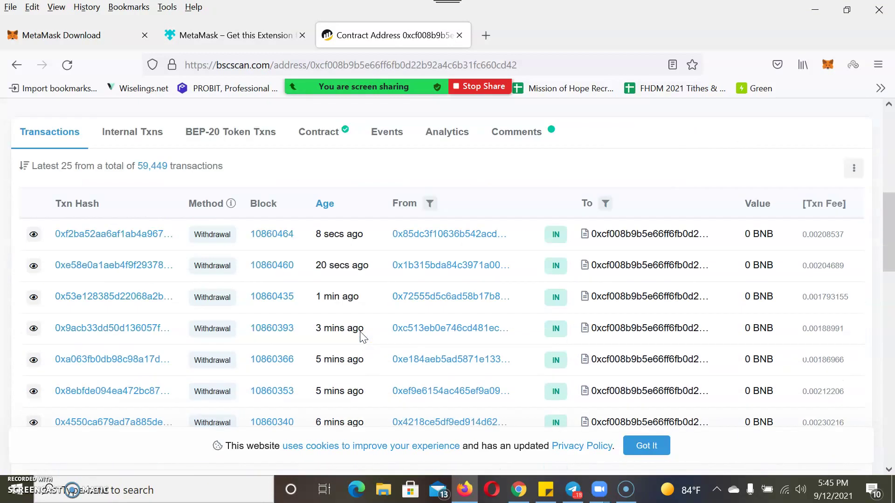
scroll(363, 336, "up", 4)
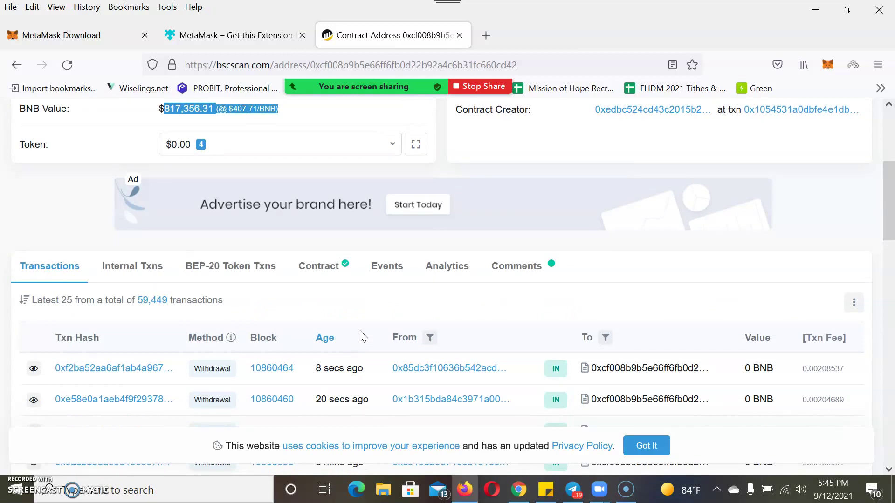
scroll(364, 335, "up", 2)
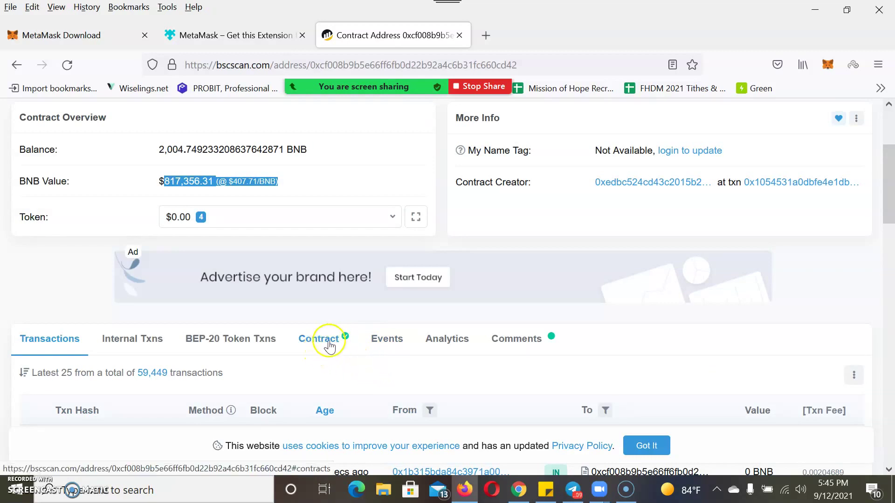
scroll(296, 323, "up", 2)
scroll(296, 323, "down", 2)
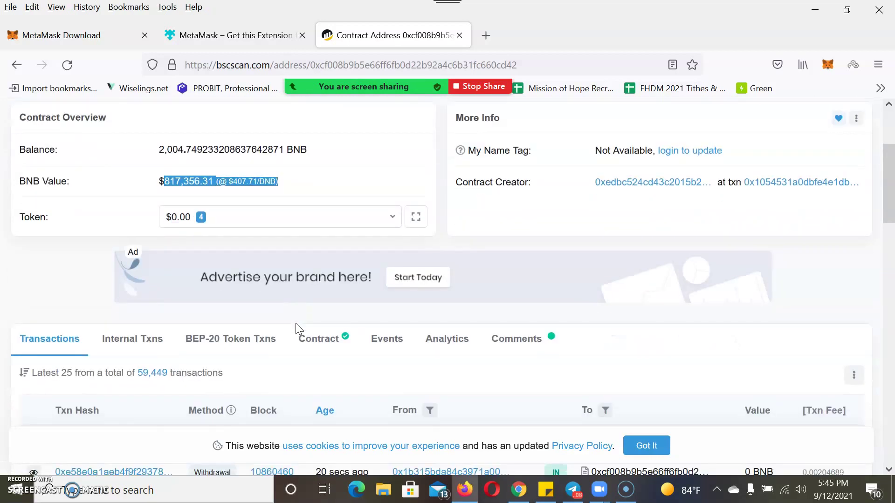
left_click(323, 343)
Check the wallet's balance and connection, then bring up the contract's Write Contract functions.
scroll(339, 339, "down", 4)
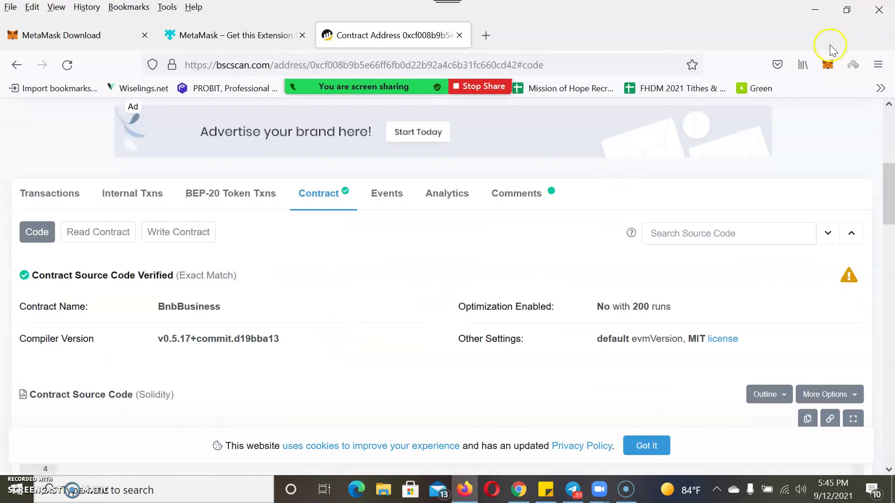
left_click(827, 64)
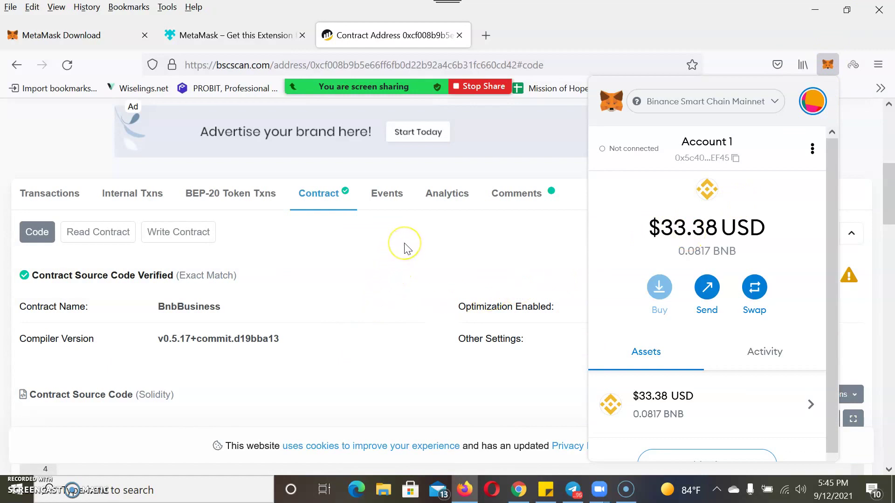
left_click(379, 246)
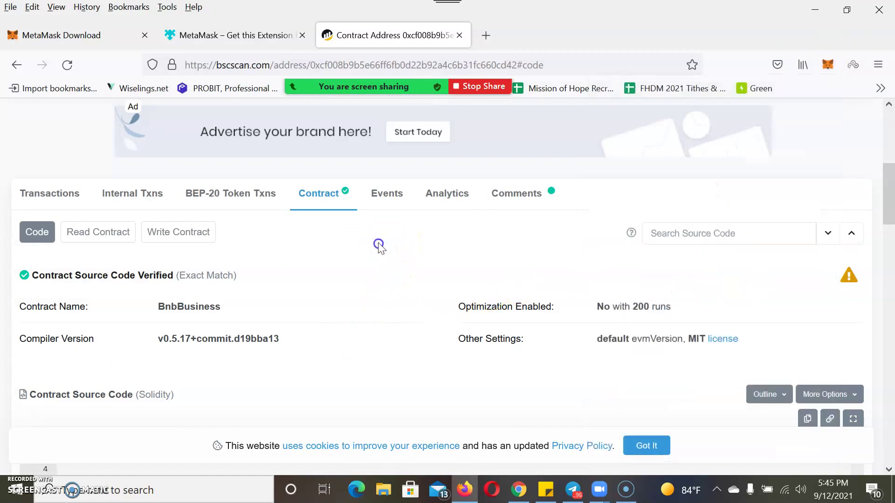
left_click(182, 160)
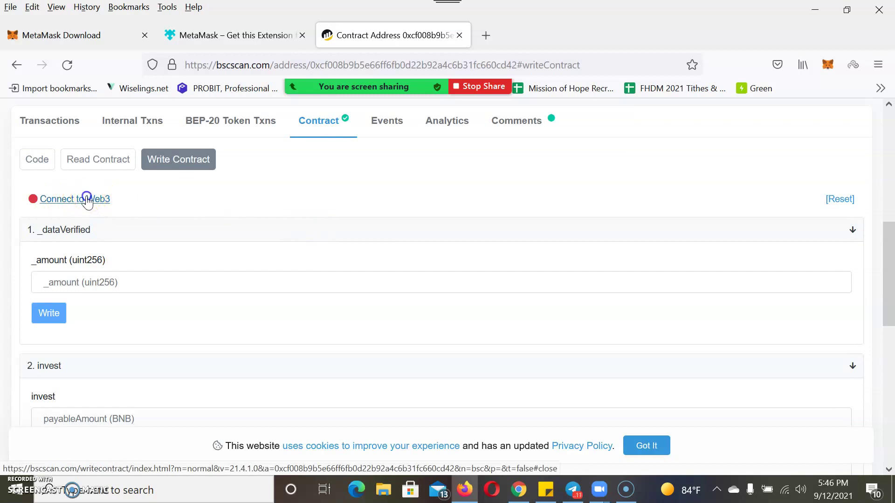
Connect MetaMask Account 1 to bscscan.com through Connect to Web3 and dismiss the beta notice.
left_click(86, 200)
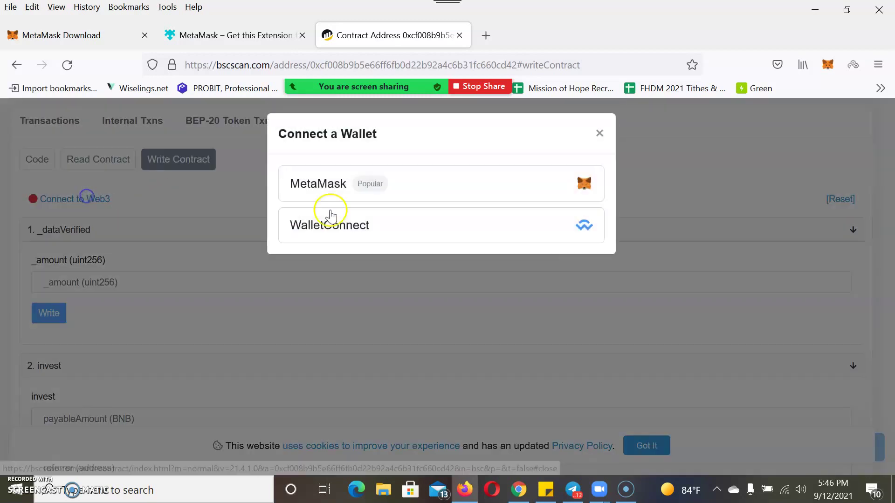
left_click(432, 191)
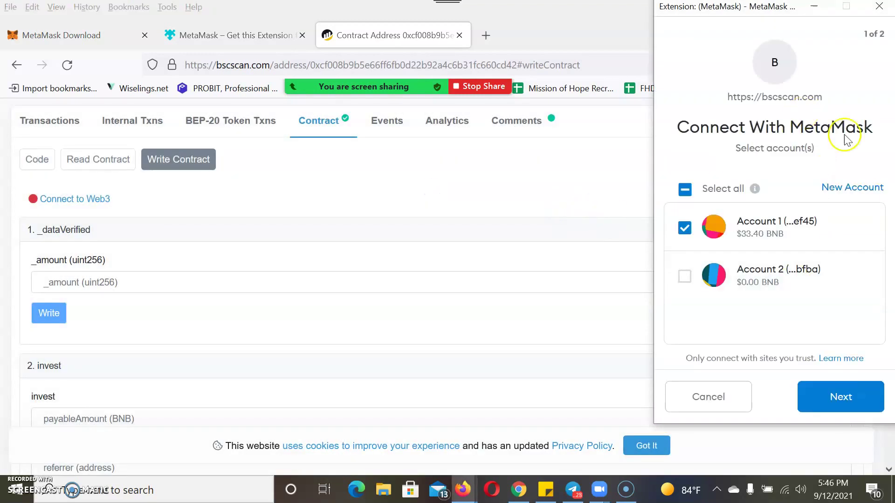
left_click(851, 403)
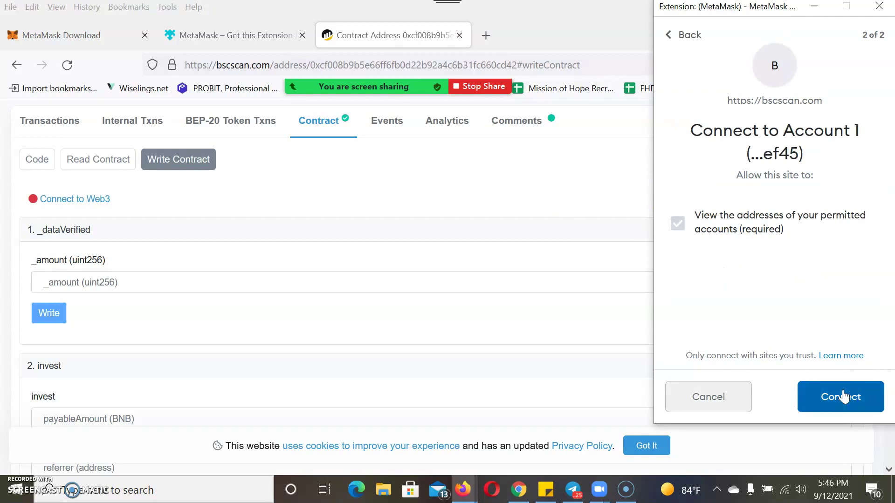
left_click(844, 399)
left_click(510, 326)
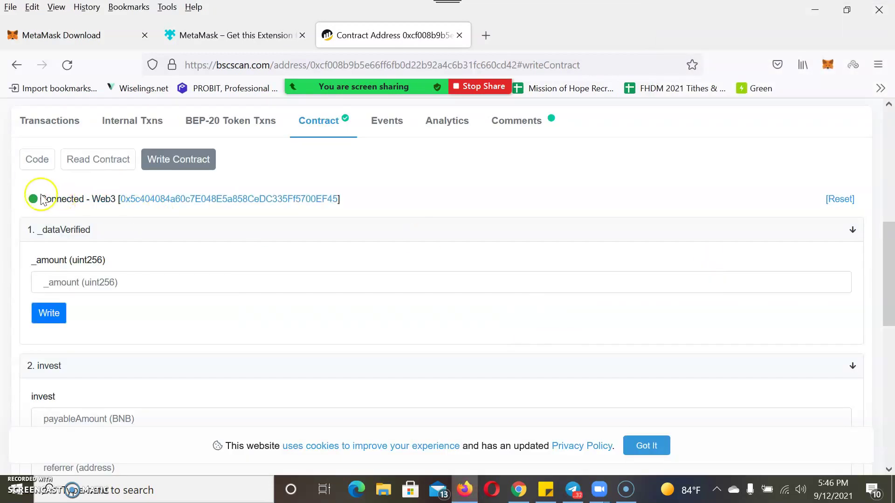
left_click_drag(40, 198, 120, 199)
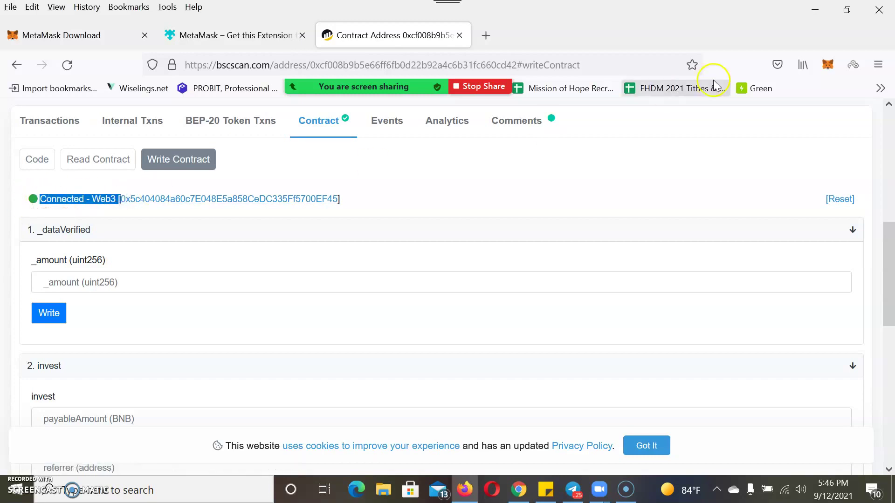
left_click(826, 64)
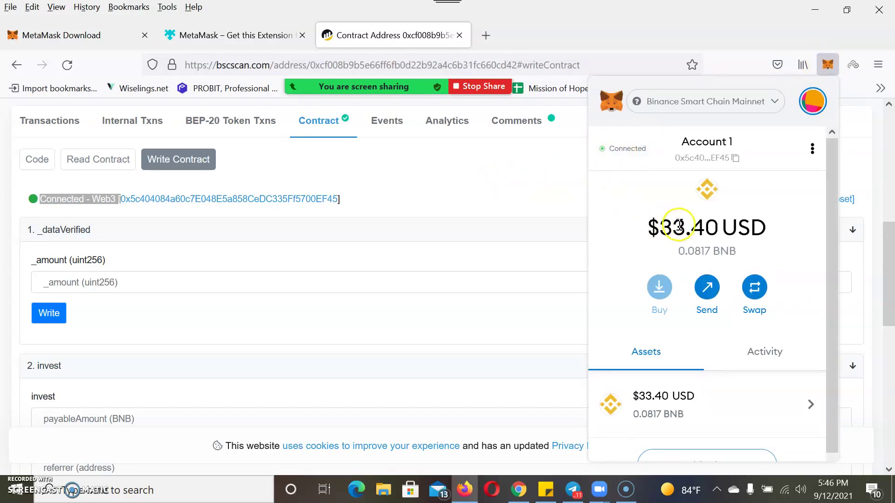
left_click_drag(658, 228, 775, 236)
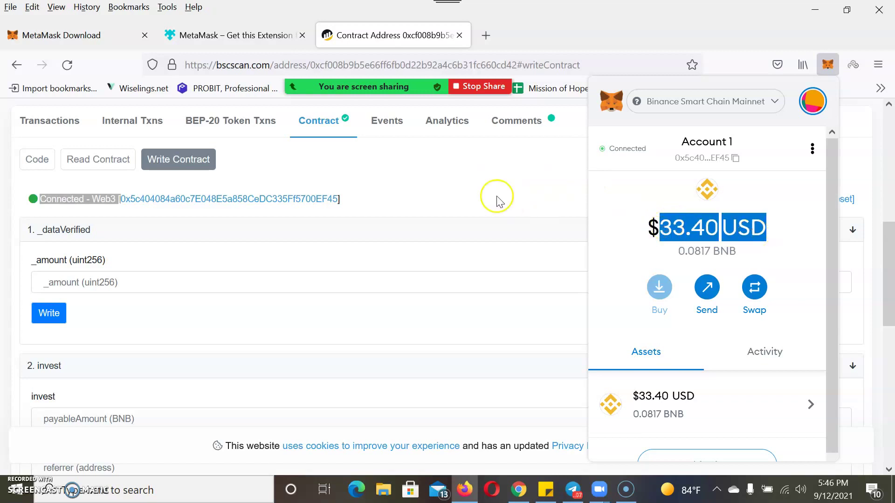
left_click(474, 183)
scroll(310, 180, "down", 8)
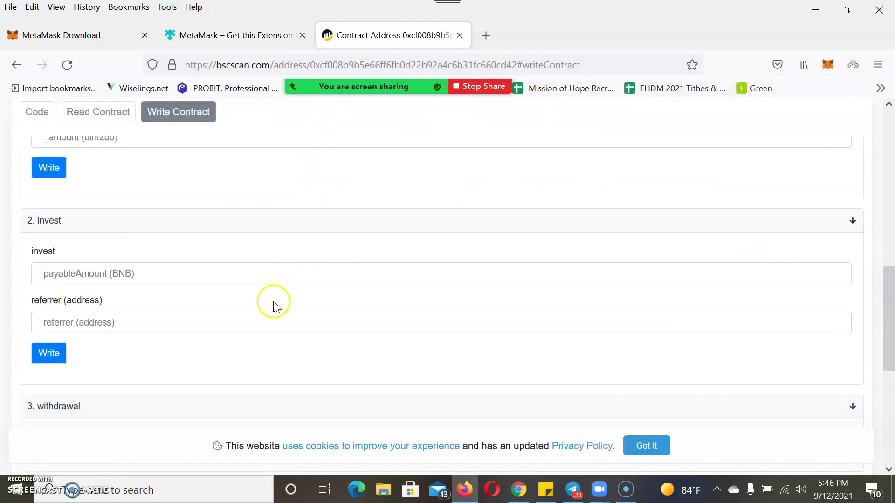
scroll(181, 302, "up", 3)
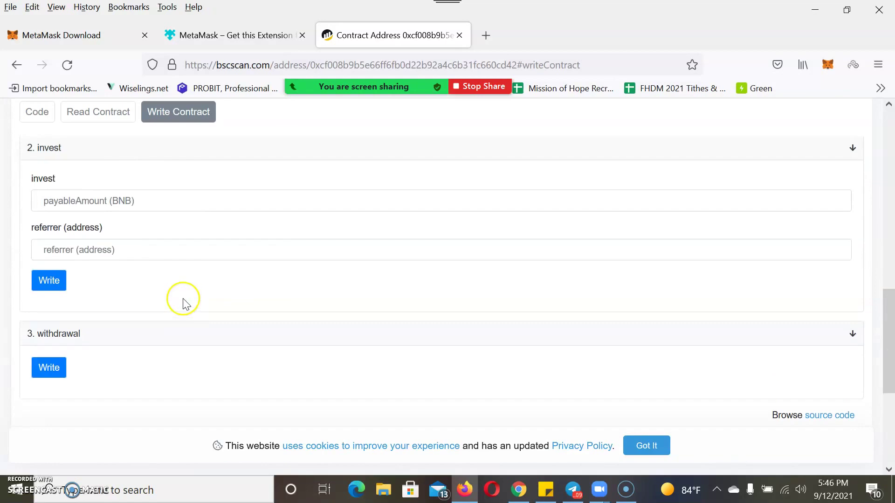
scroll(183, 304, "down", 2)
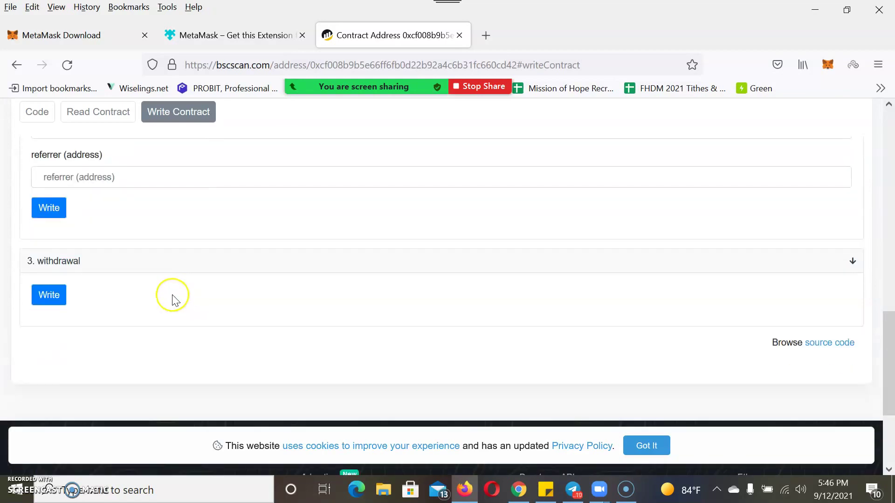
left_click(58, 307)
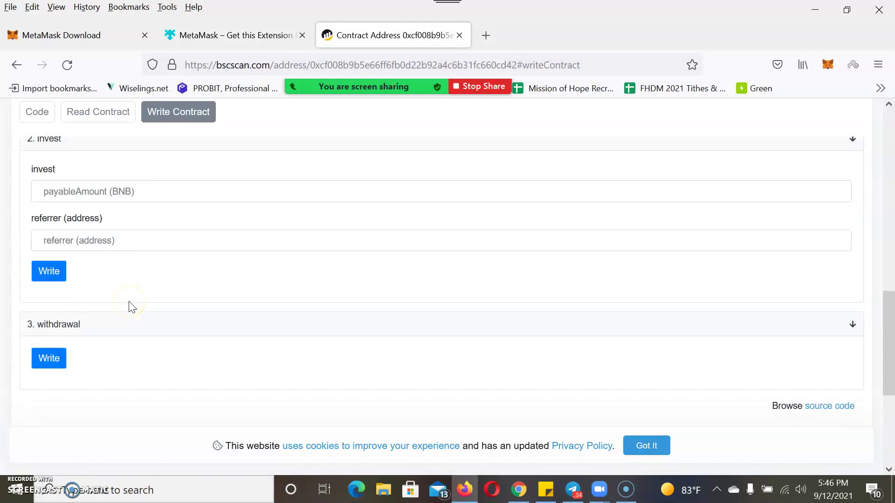
scroll(130, 306, "up", 3)
Call the contract's withdrawal function and confirm it in MetaMask at $1.65 total cost.
scroll(112, 311, "down", 2)
left_click(49, 368)
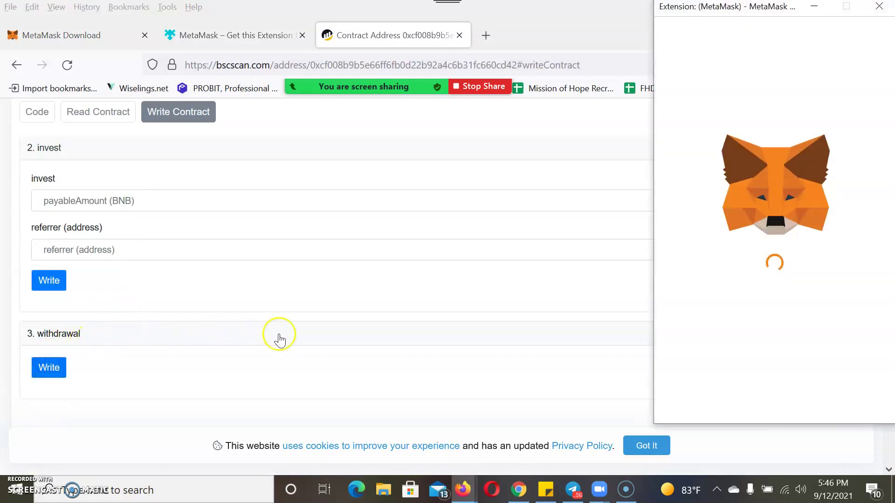
scroll(820, 303, "down", 1)
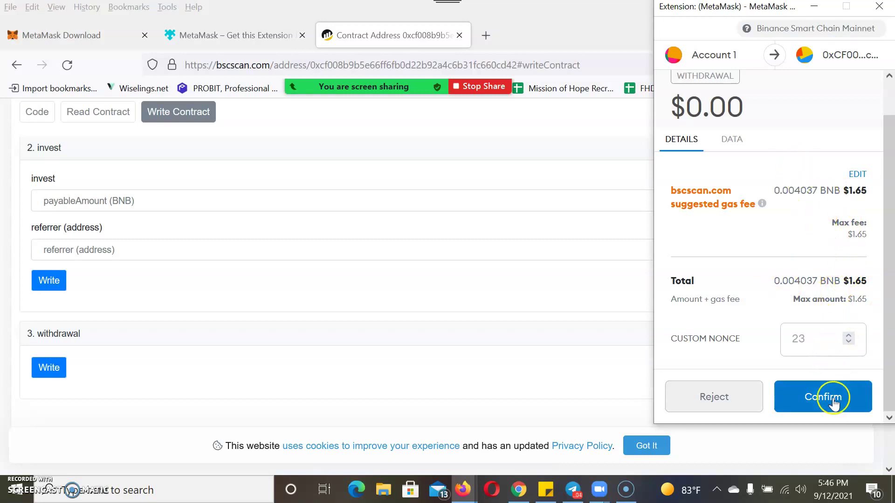
double_click(844, 282)
left_click(832, 405)
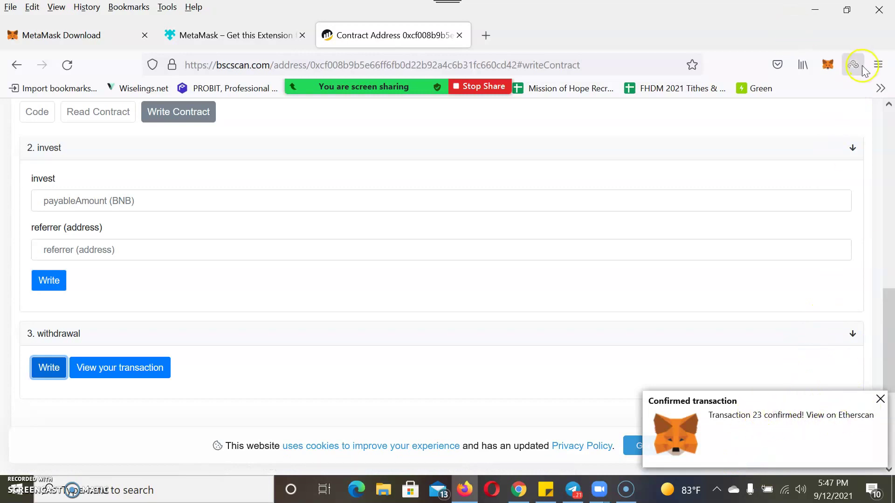
scroll(439, 290, "down", 2)
scroll(440, 290, "up", 3)
scroll(439, 290, "up", 5)
scroll(439, 291, "down", 4)
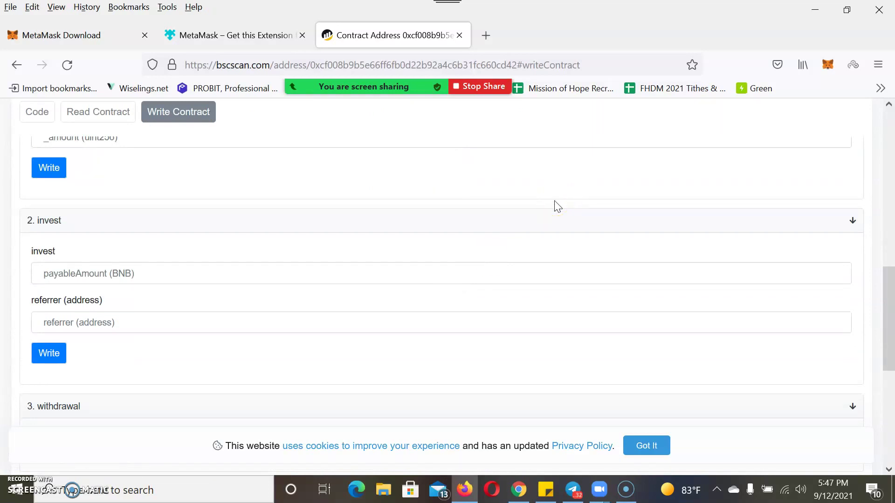
left_click(550, 232)
scroll(309, 206, "up", 15)
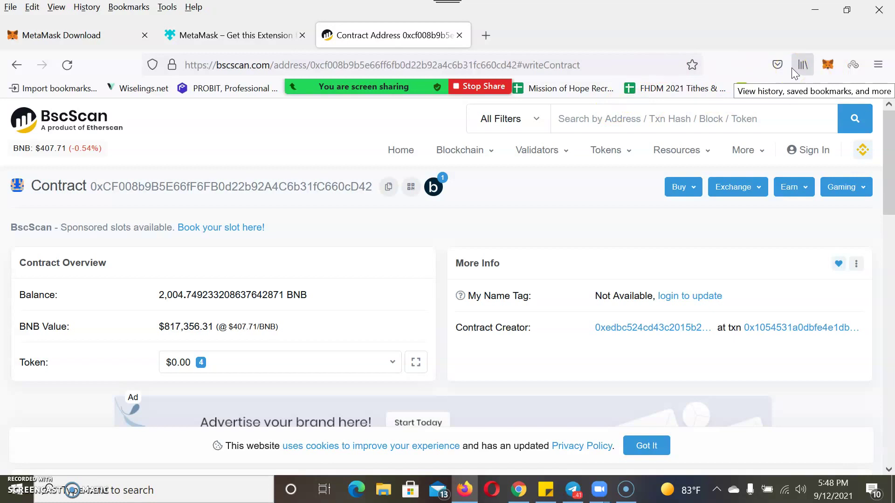
scroll(417, 202, "down", 5)
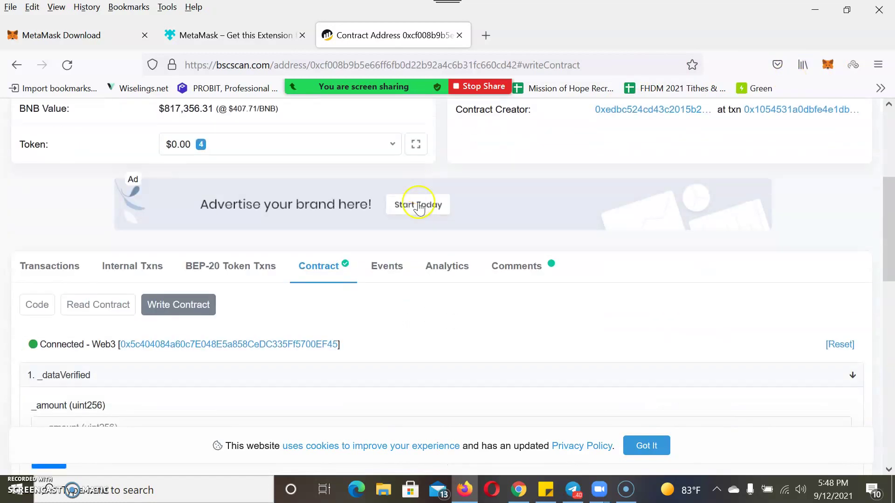
scroll(417, 201, "down", 3)
scroll(416, 205, "up", 8)
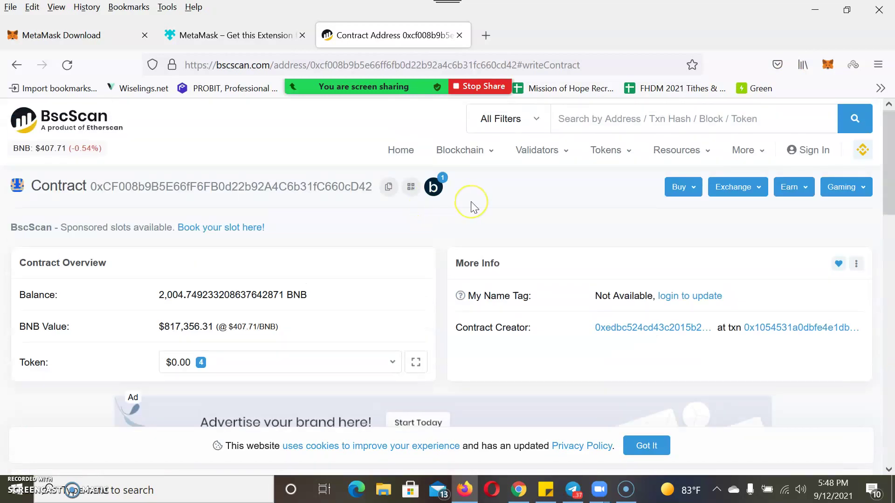